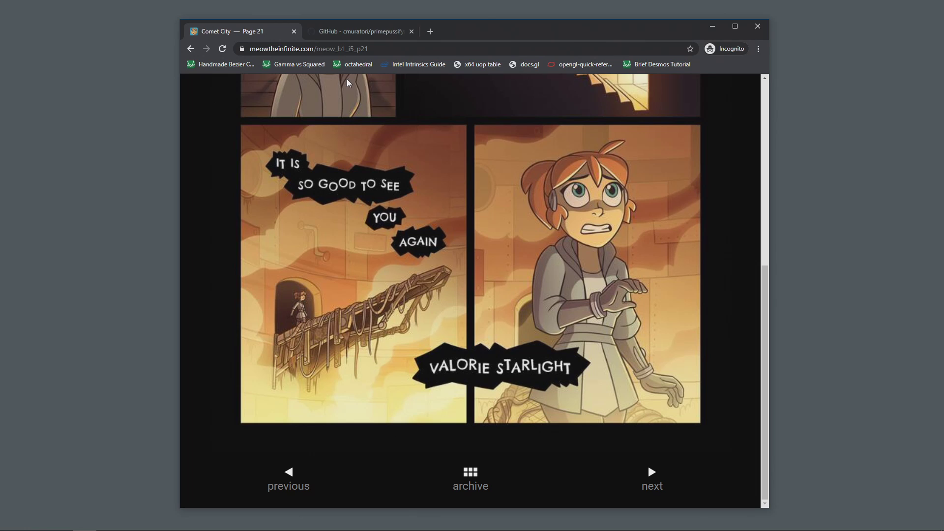
Show the cmuratori/primepussify GitHub repository and its README on the jitter script
left_click(358, 31)
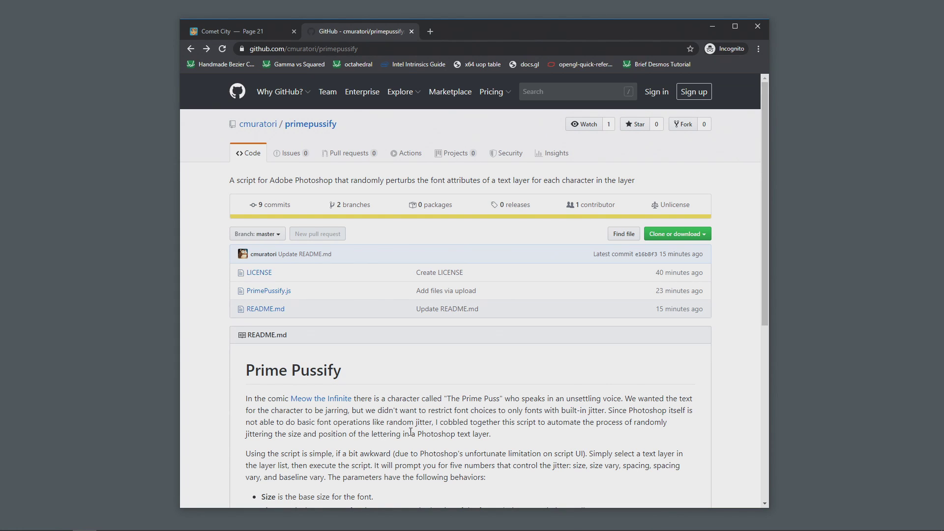
left_click(280, 295)
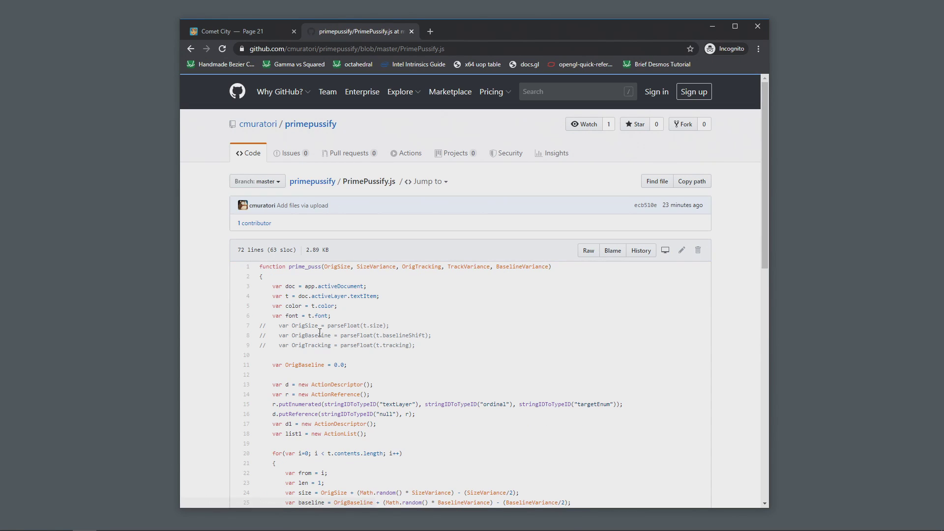
scroll(286, 272, "down", 6)
left_click_drag(286, 271, 289, 297)
left_click(289, 297)
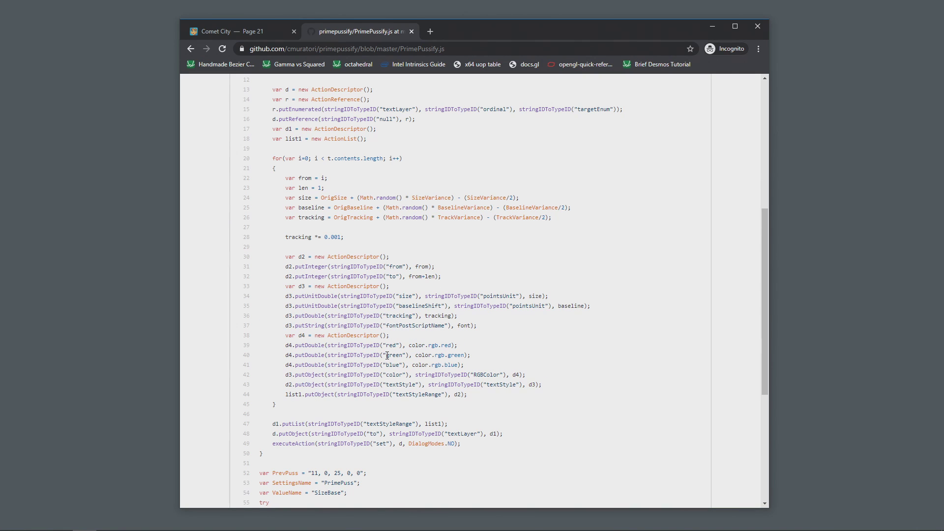
scroll(388, 355, "up", 1)
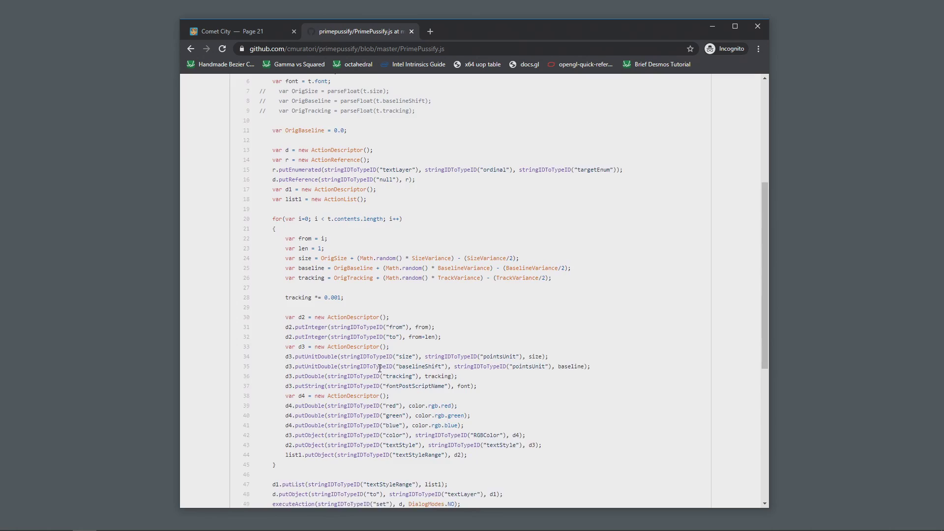
scroll(380, 368, "up", 3)
scroll(326, 201, "down", 8)
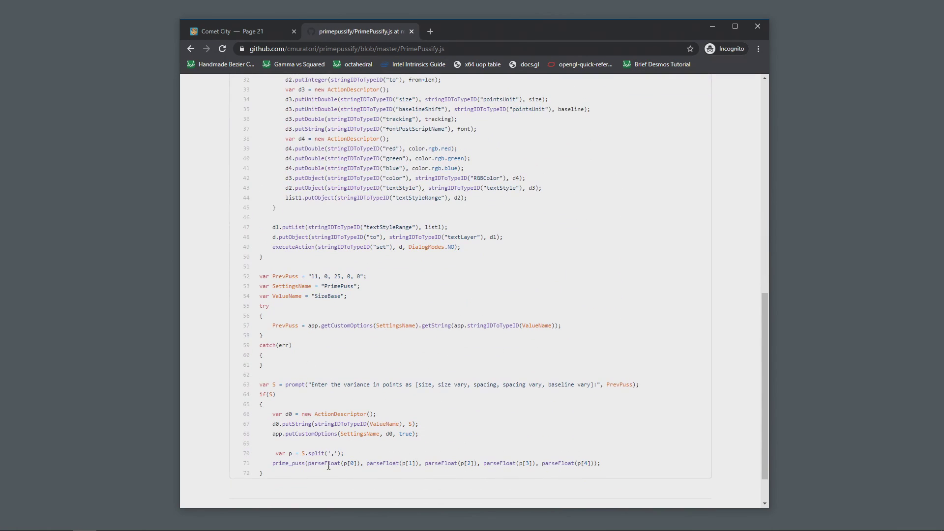
scroll(345, 393, "up", 8)
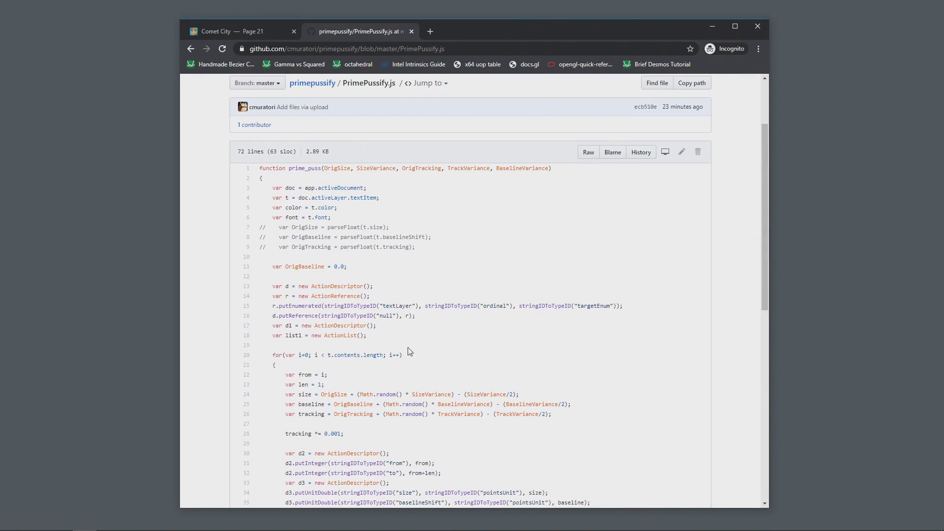
scroll(355, 348, "down", 8)
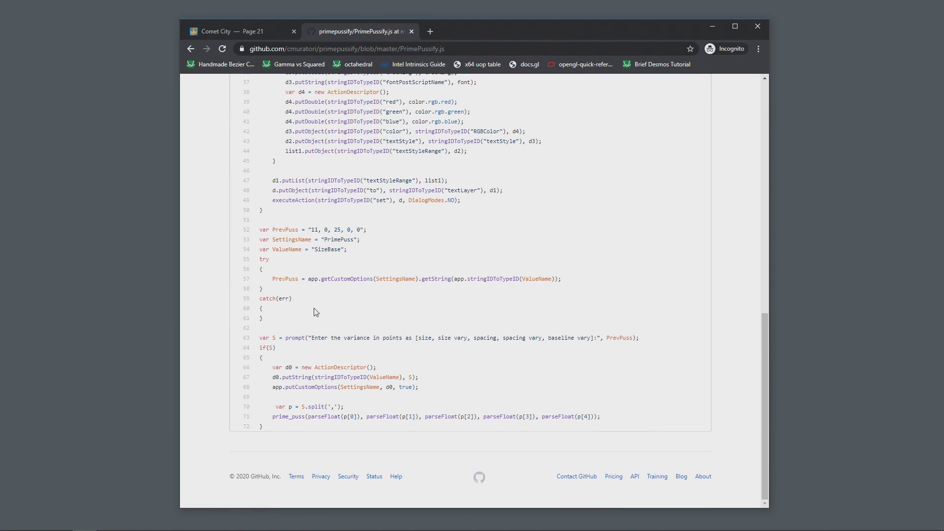
key("alt+Left")
scroll(386, 401, "up", 2)
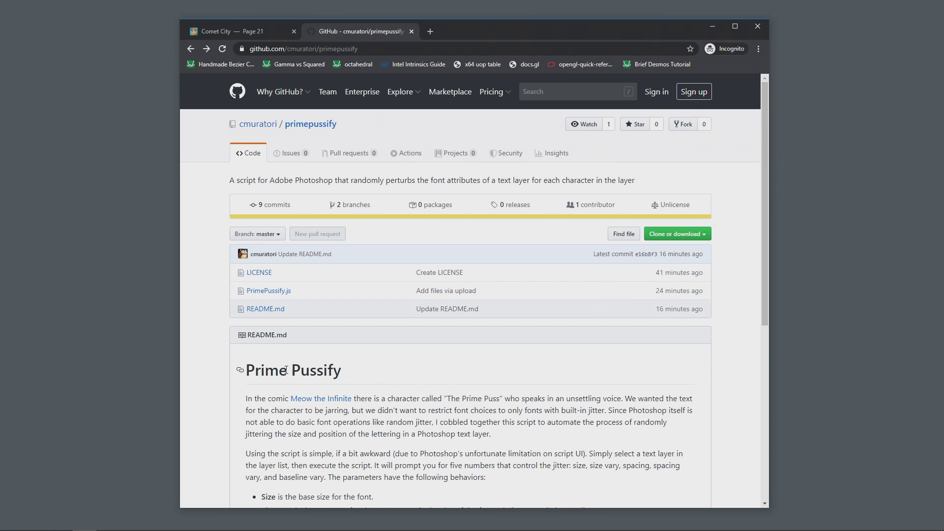
scroll(334, 234, "down", 5)
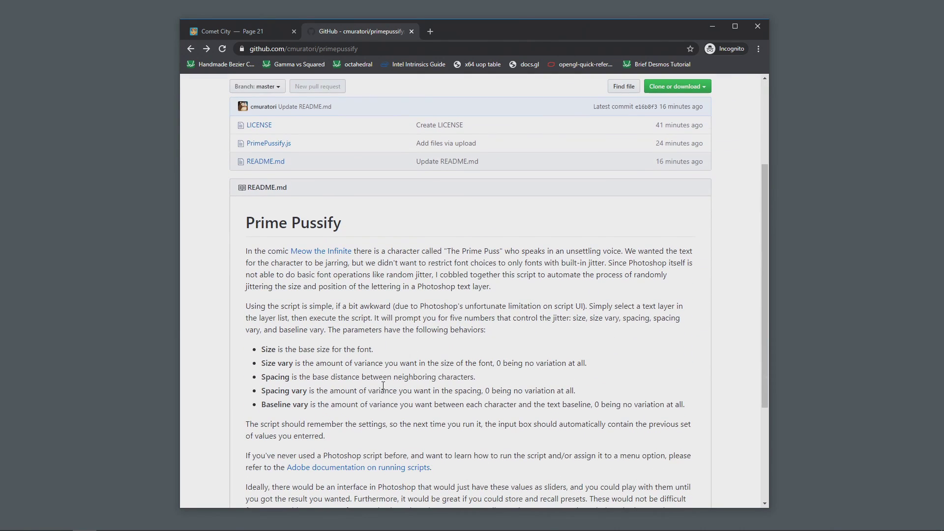
scroll(388, 382, "down", 1)
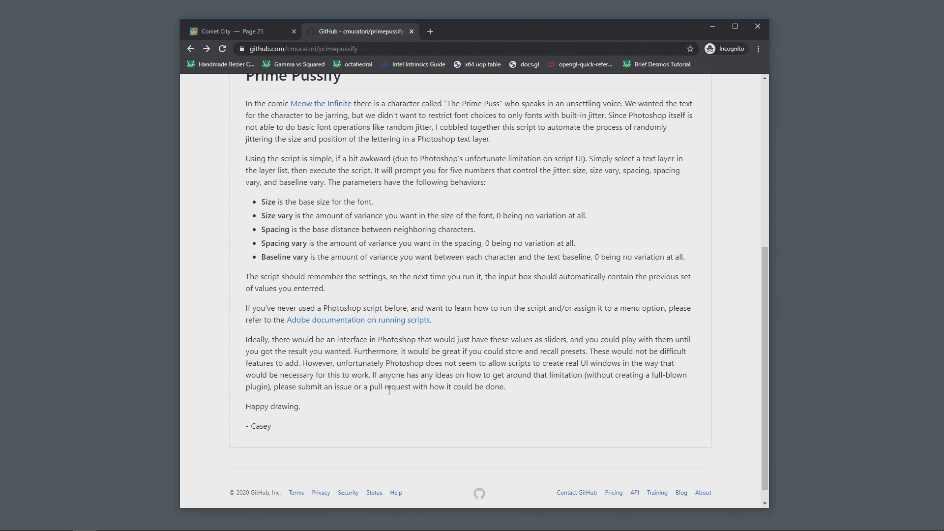
middle_click(367, 320)
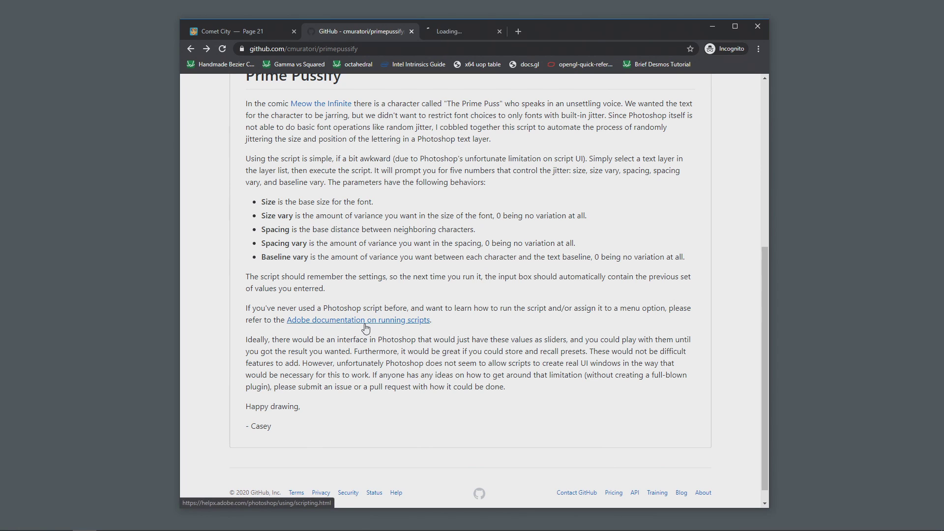
left_click(483, 32)
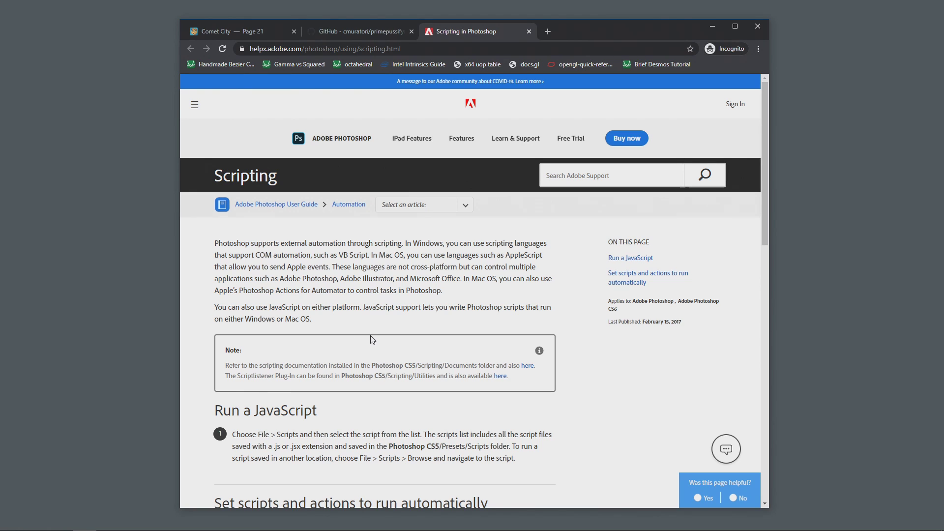
left_click(529, 32)
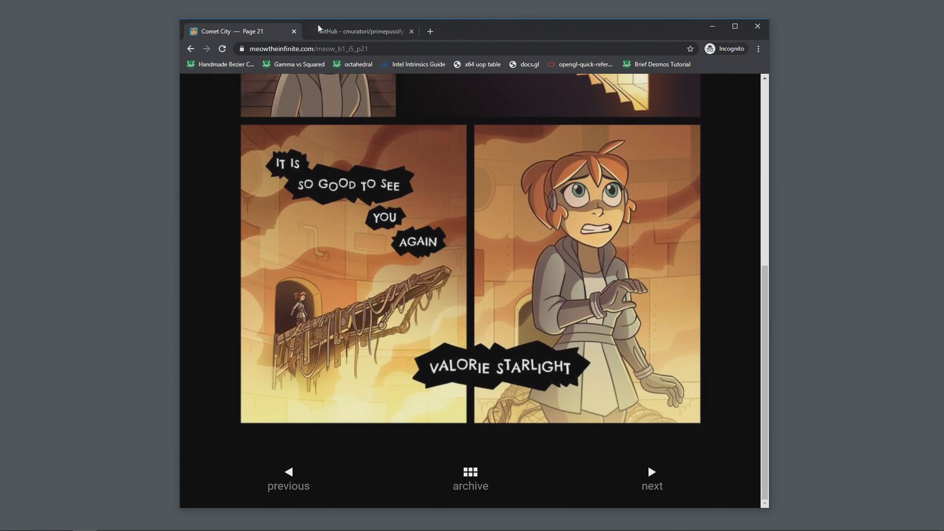
left_click(346, 31)
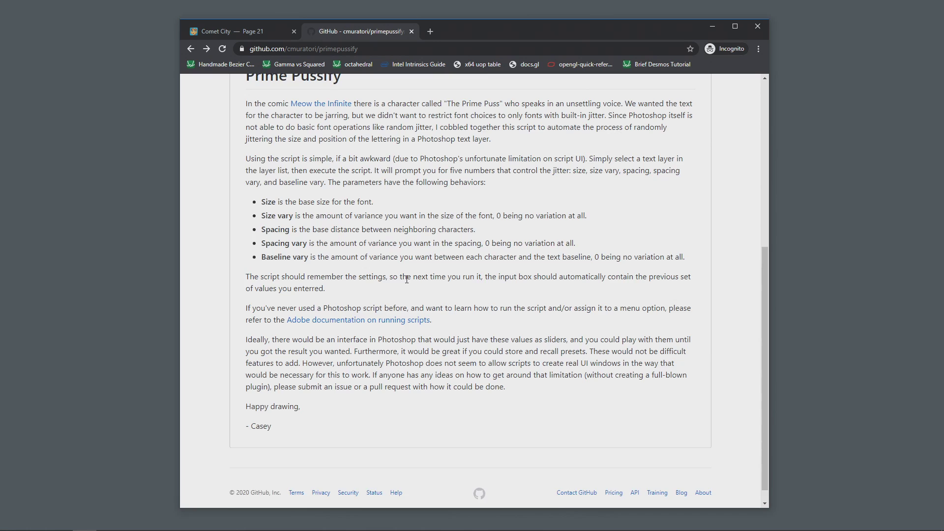
scroll(407, 278, "up", 6)
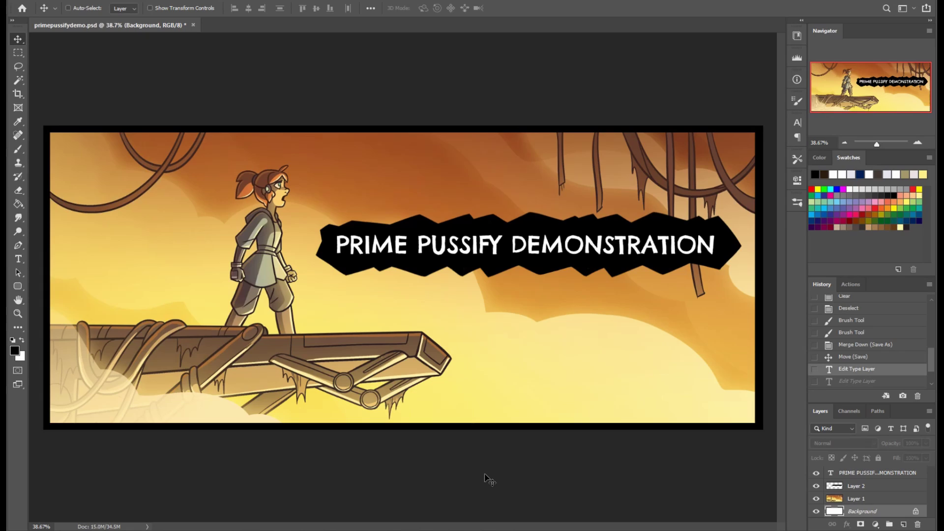
Select the PRIME PUSSIFY DEMONSTRATION text layer and launch File > Scripts > Prime Puss Settings
left_click(885, 475)
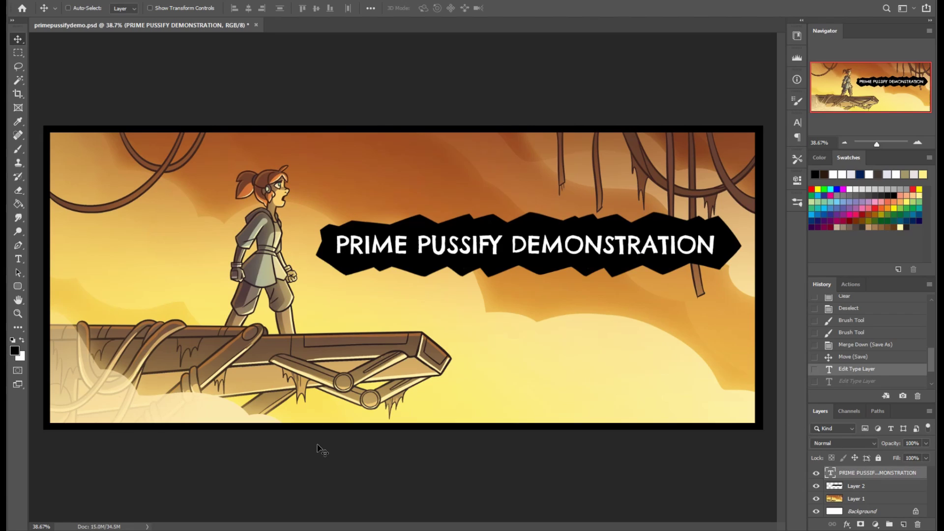
left_click(39, 2)
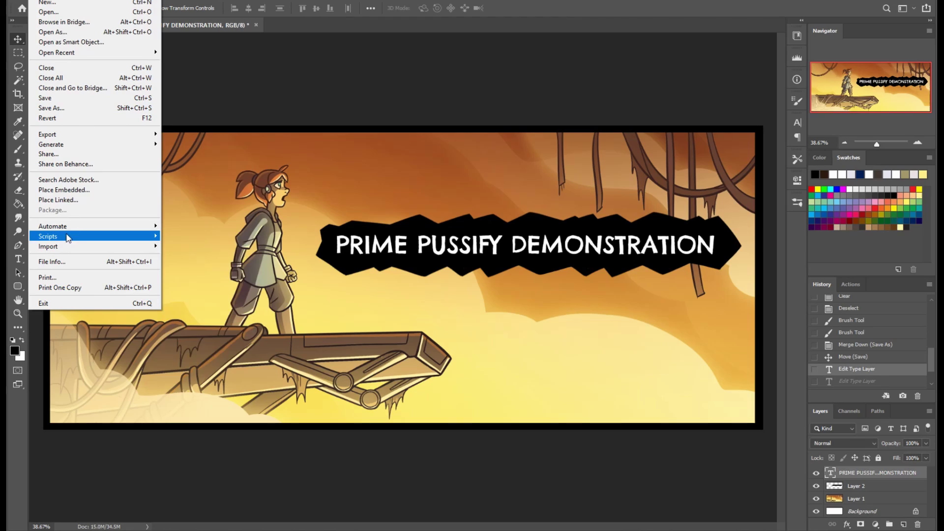
mouse_move(67, 237)
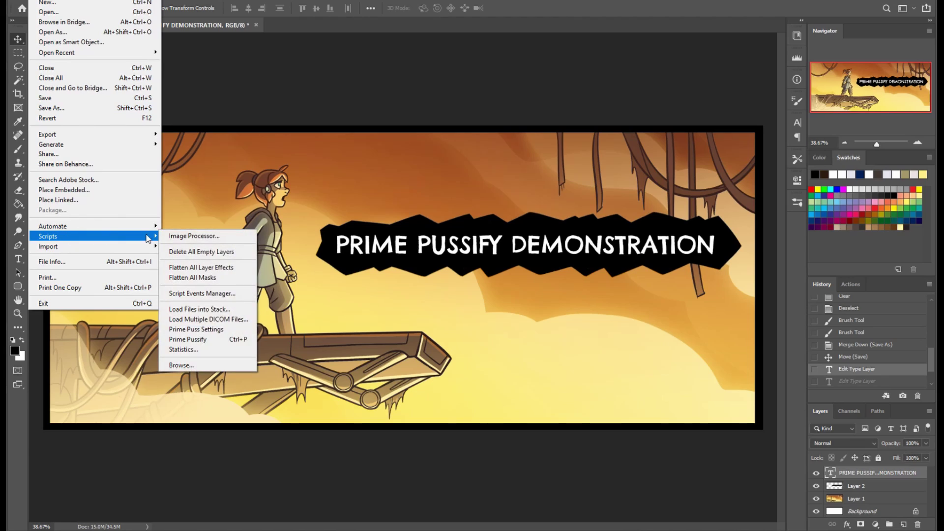
left_click(200, 330)
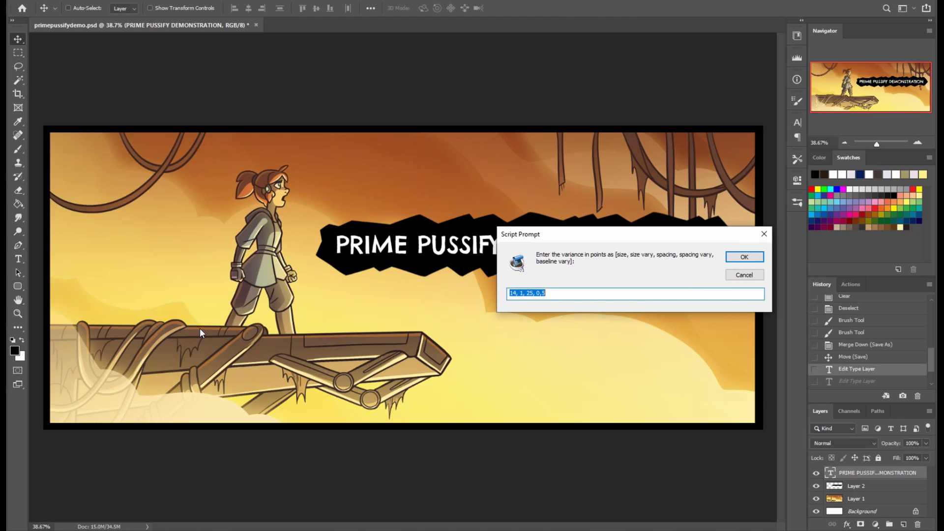
Review the jitter values 14, 1, 25, 0, 5 and apply them to the title
double_click(513, 293)
double_click(522, 293)
double_click(530, 293)
double_click(538, 293)
double_click(543, 293)
left_click(745, 257)
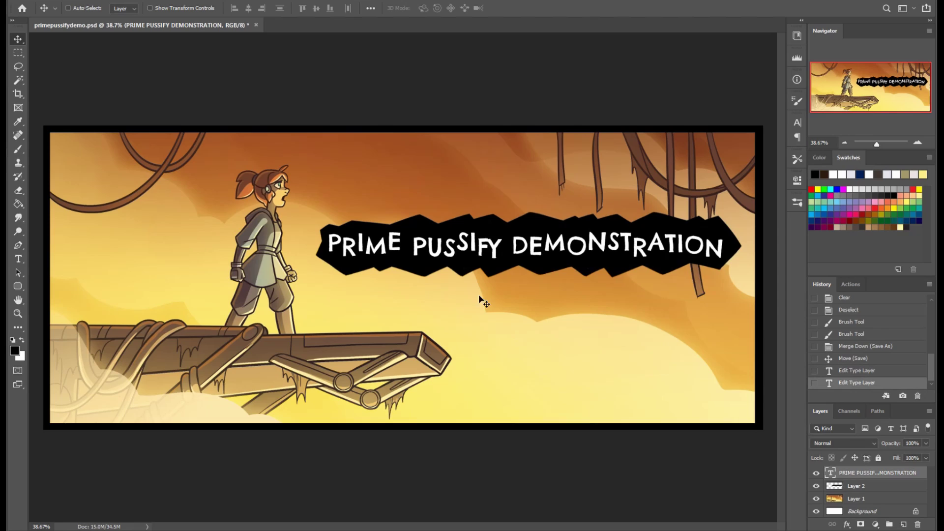
Rerun Prime Puss Settings with the unchanged values 14, 1, 25, 0, 5
left_click(37, 0)
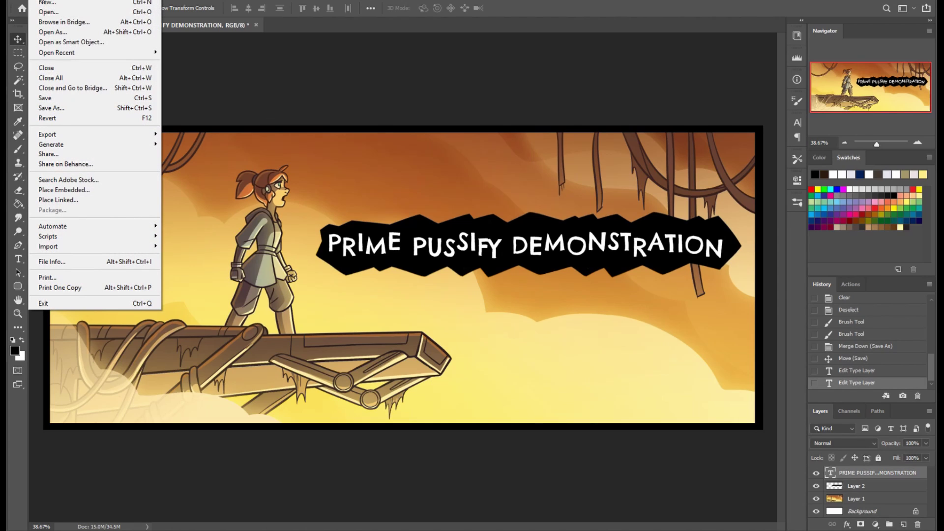
mouse_move(64, 237)
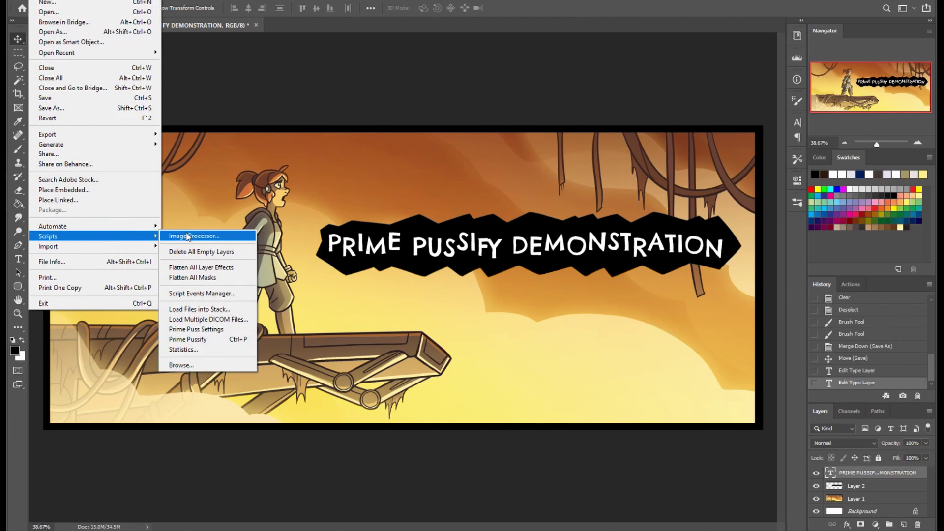
left_click(211, 330)
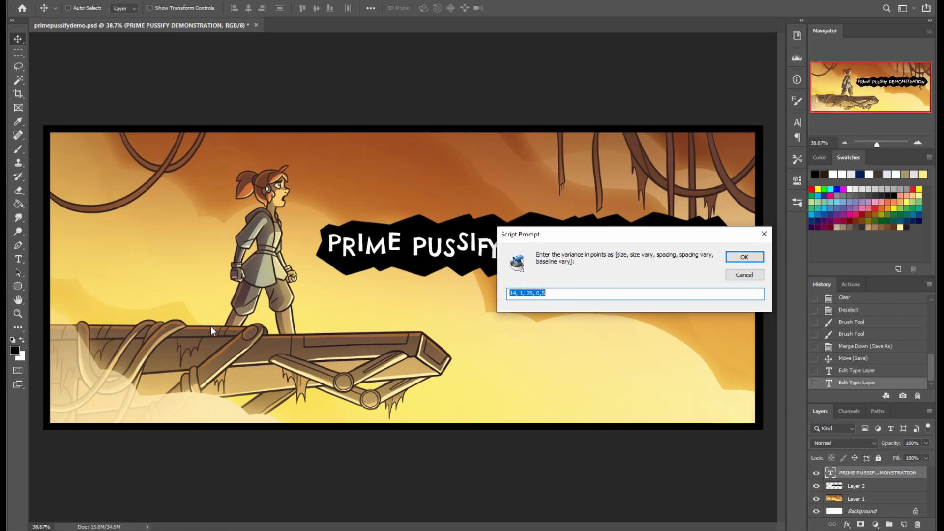
left_click(745, 257)
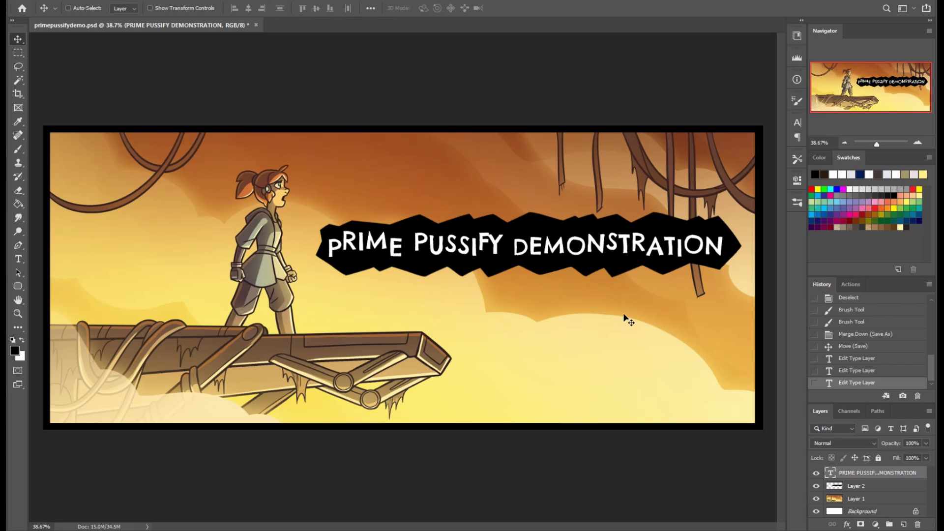
Rerun Prime Puss Settings with the baseline variation changed from 5 to 8
key("alt+f")
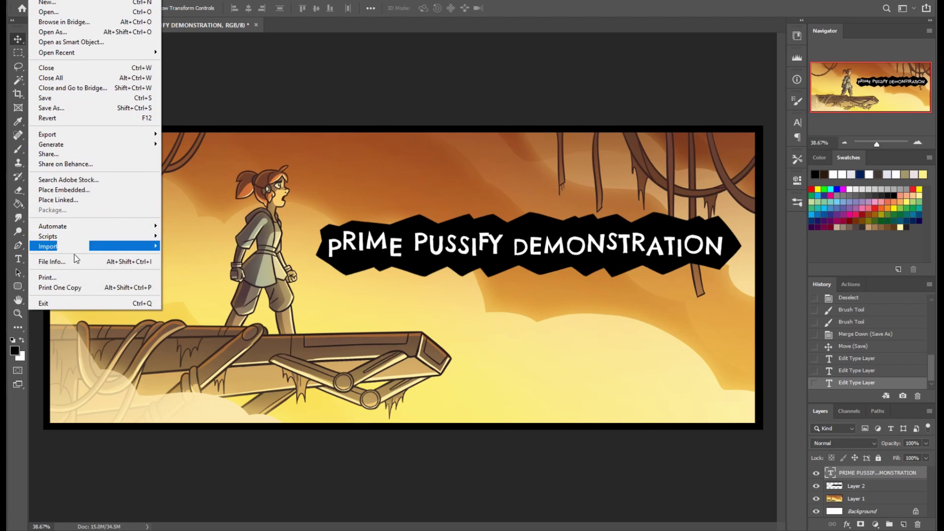
mouse_move(75, 238)
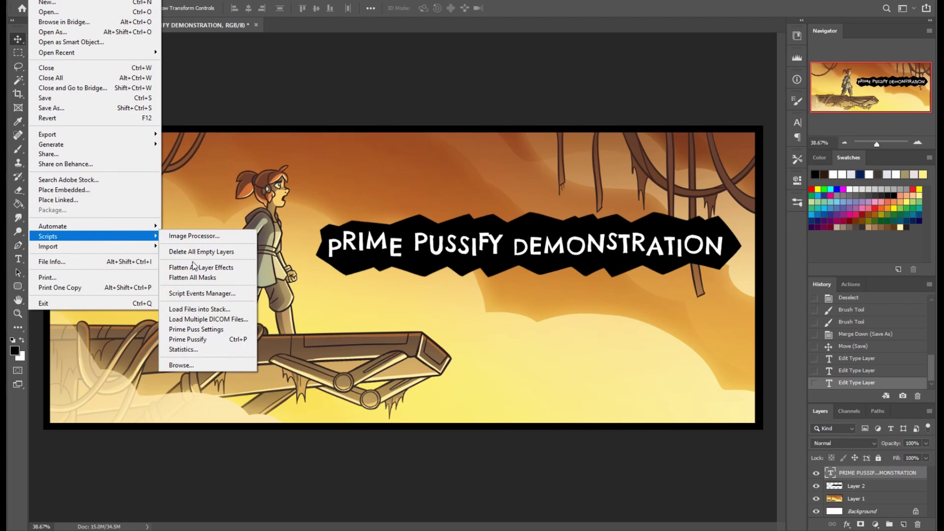
left_click(206, 330)
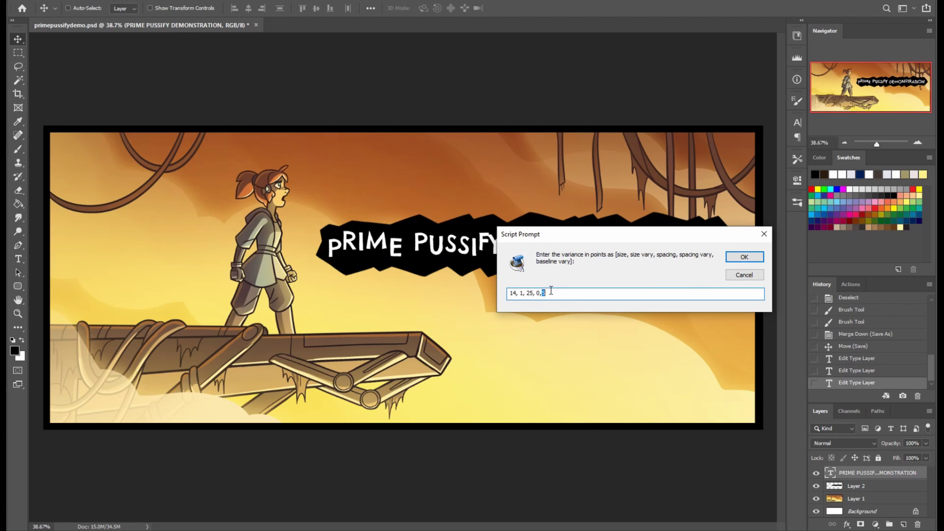
type("8.")
left_click(742, 257)
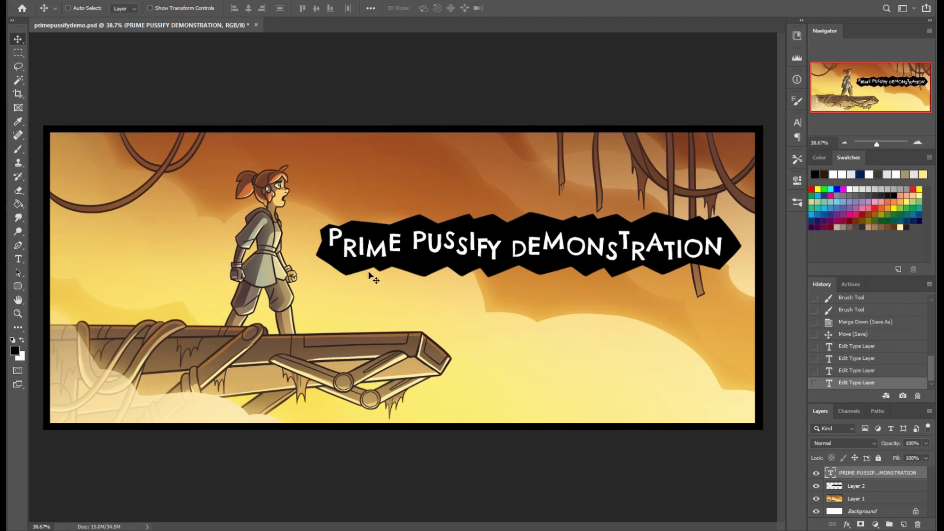
left_click(53, 4)
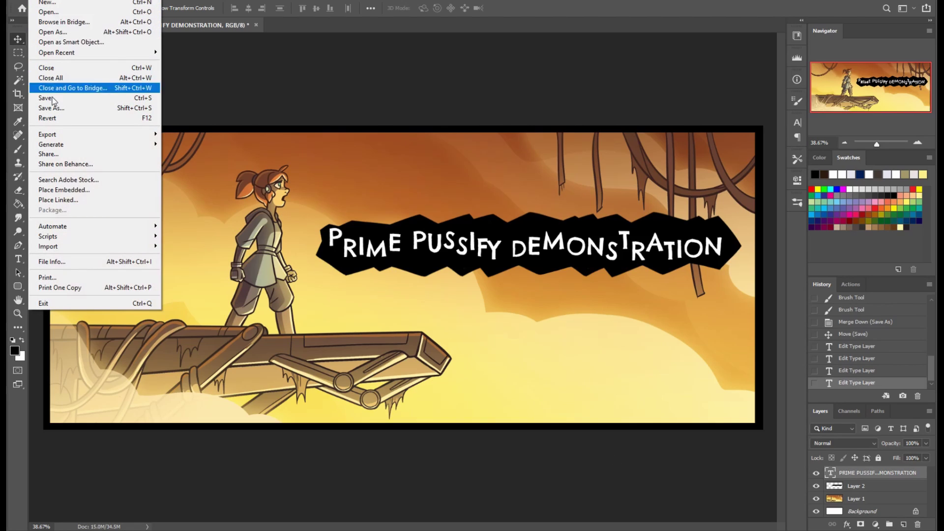
mouse_move(58, 238)
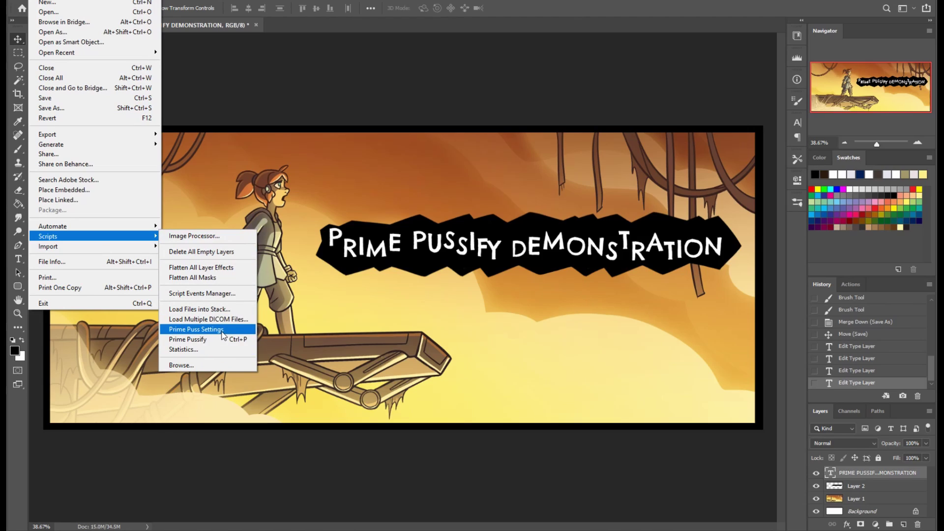
left_click(225, 341)
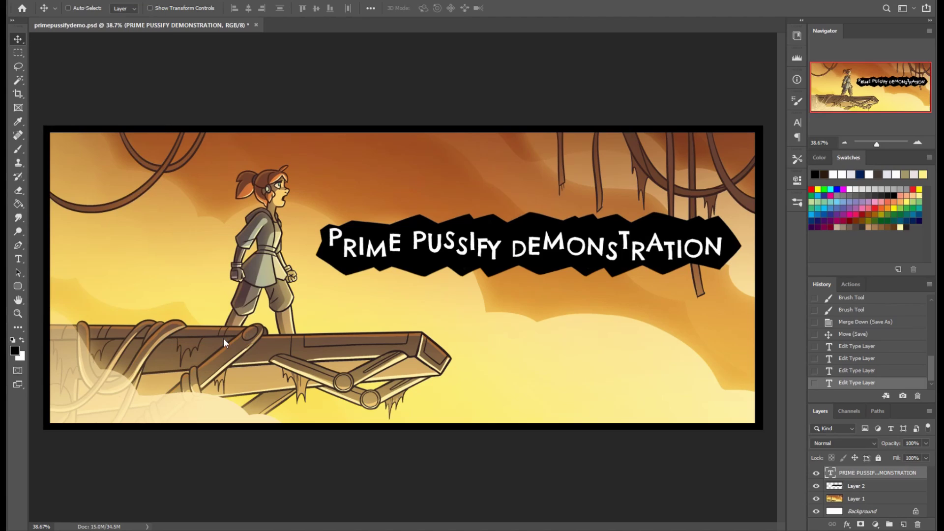